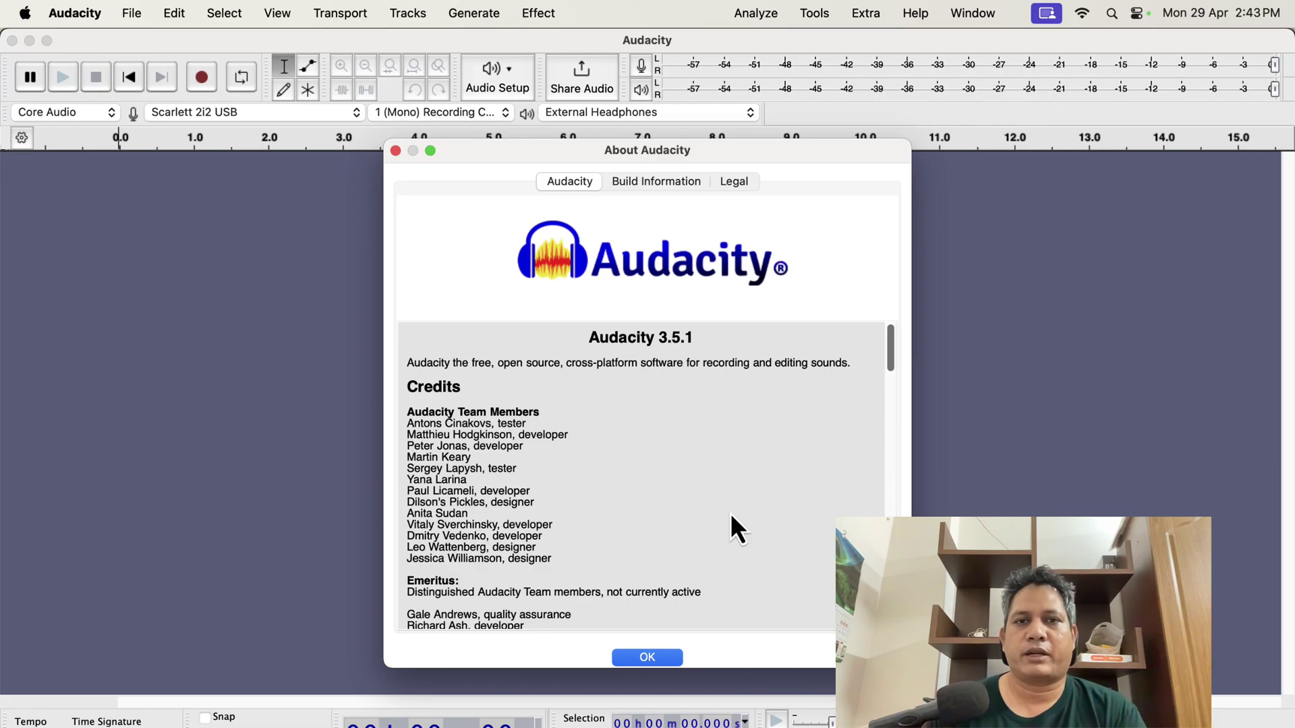
# Step: Close the About Audacity window and open the recent project Demo Audacity Step by Step.aup3
pyautogui.click(648, 659)
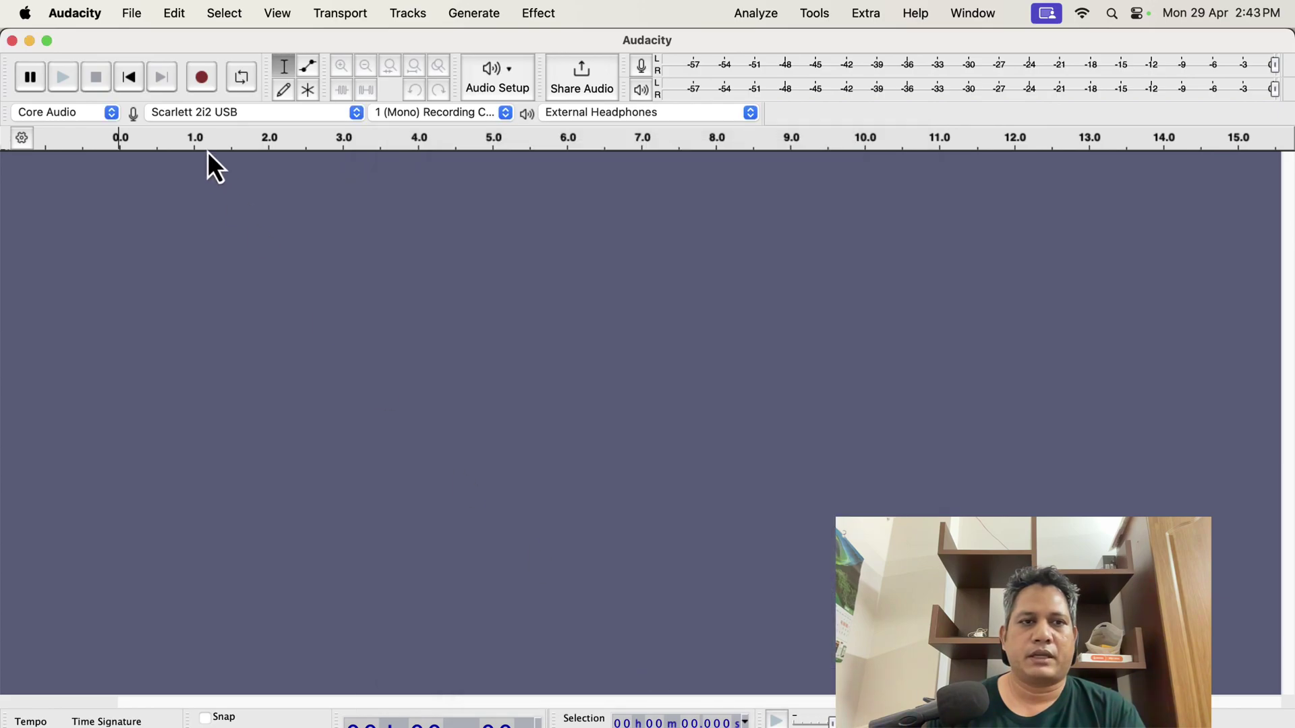
pyautogui.click(133, 14)
pyautogui.moveTo(149, 82)
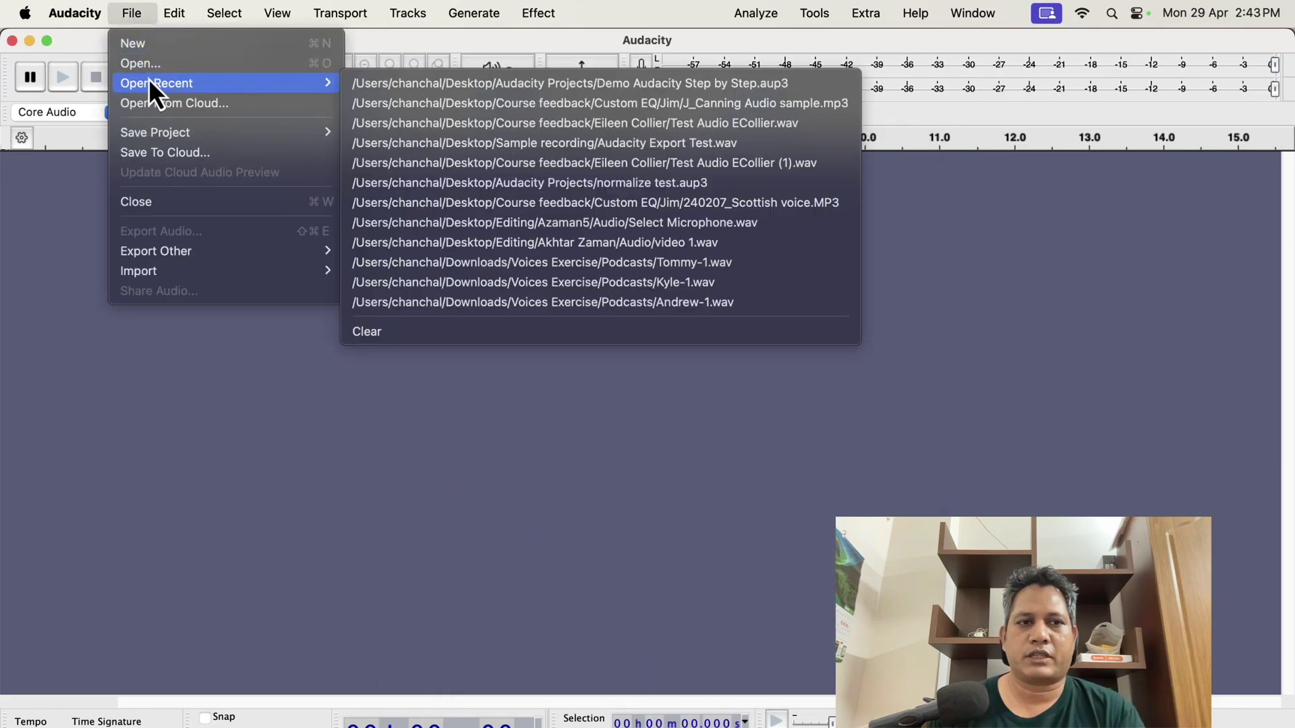
pyautogui.click(421, 84)
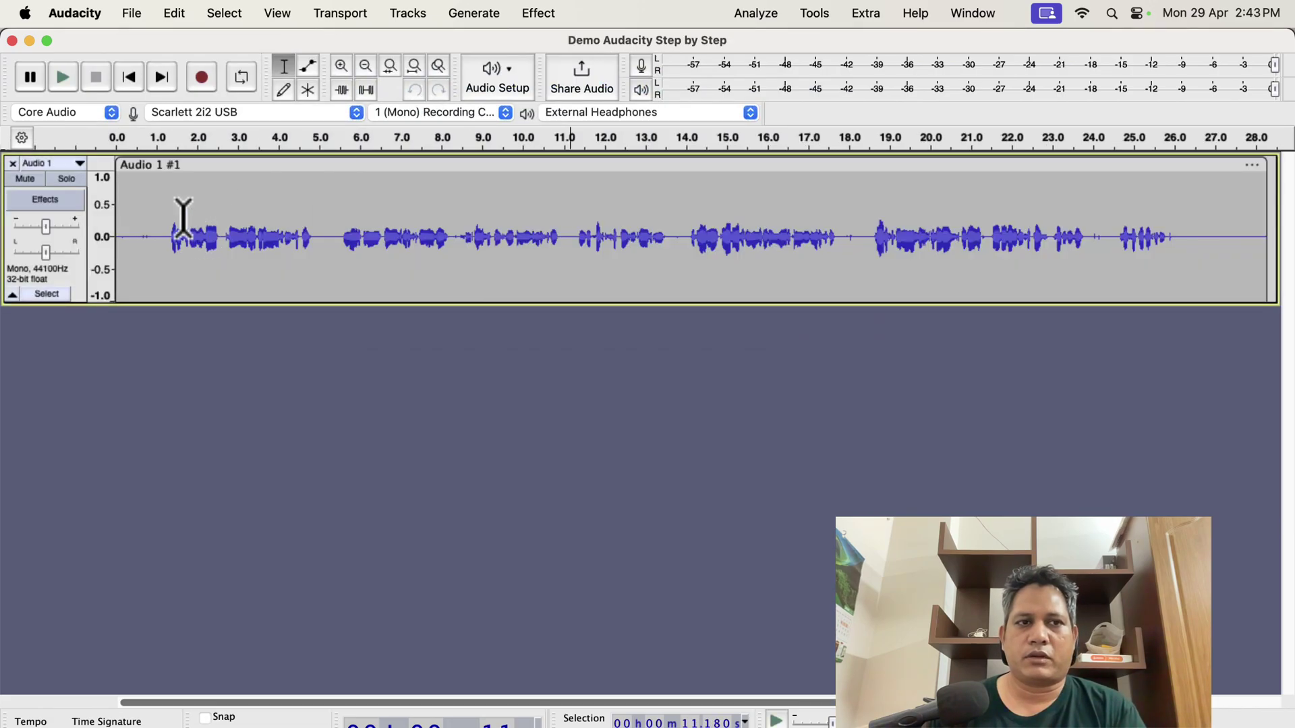
# Step: Try to save the project to the cloud, follow the sign-in request to audio.com's account-linking page, and return to Audacity
pyautogui.click(133, 16)
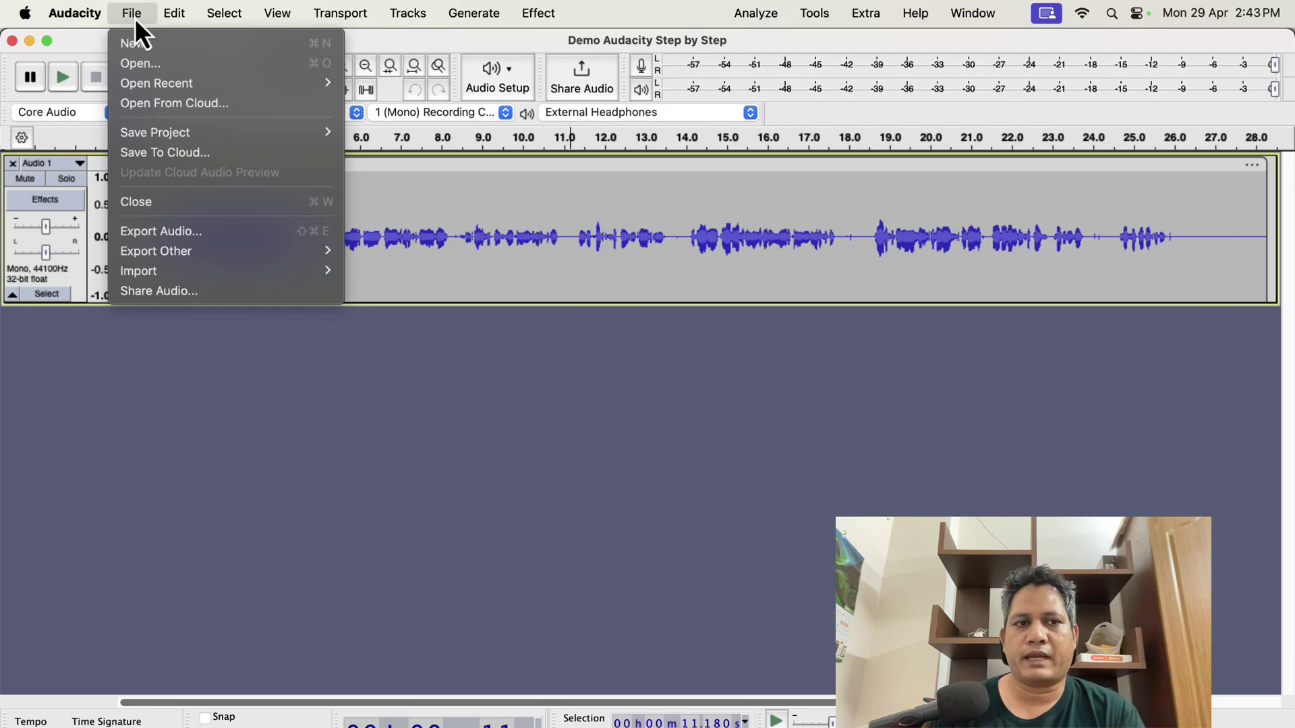
pyautogui.moveTo(137, 137)
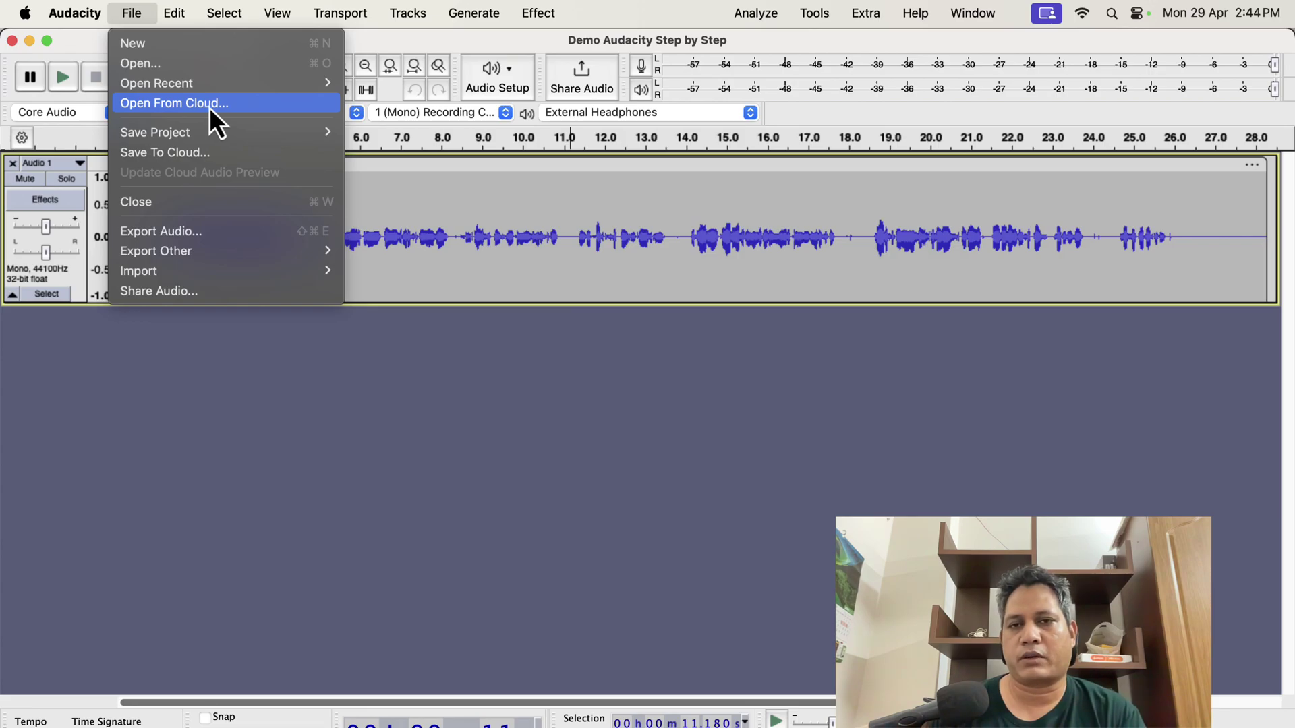
pyautogui.click(197, 153)
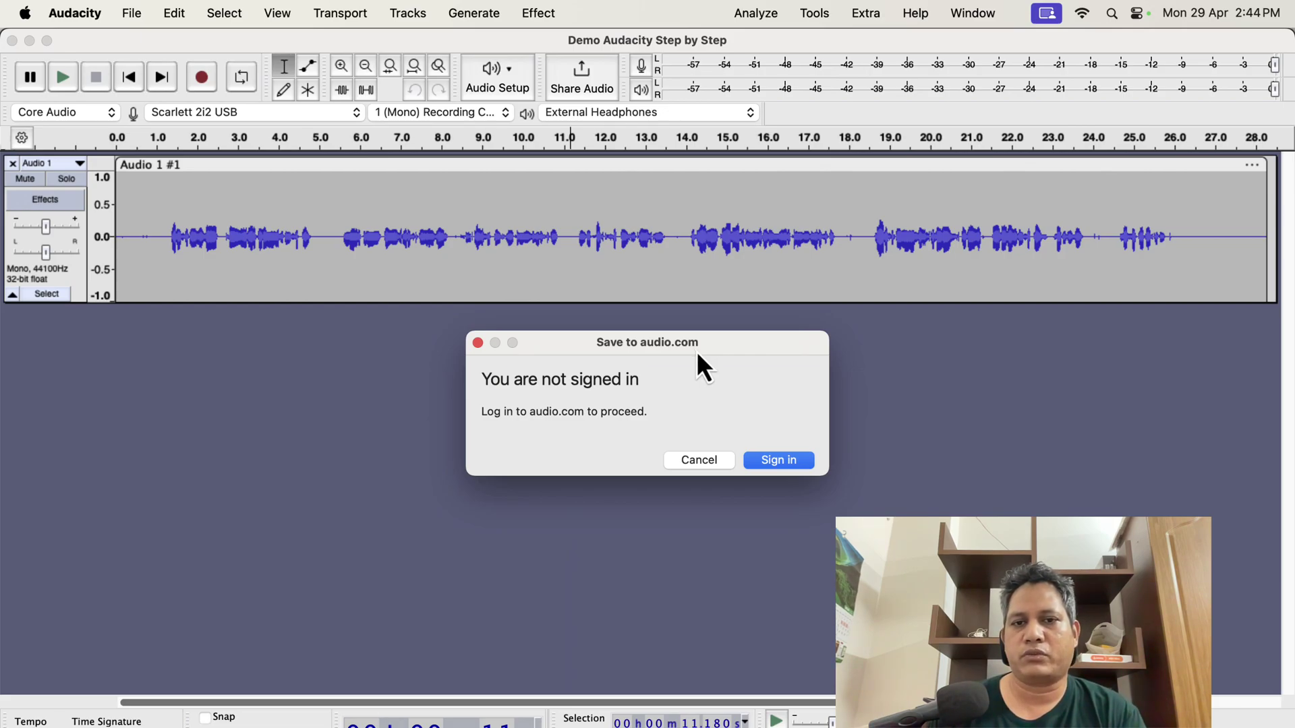
pyautogui.click(794, 464)
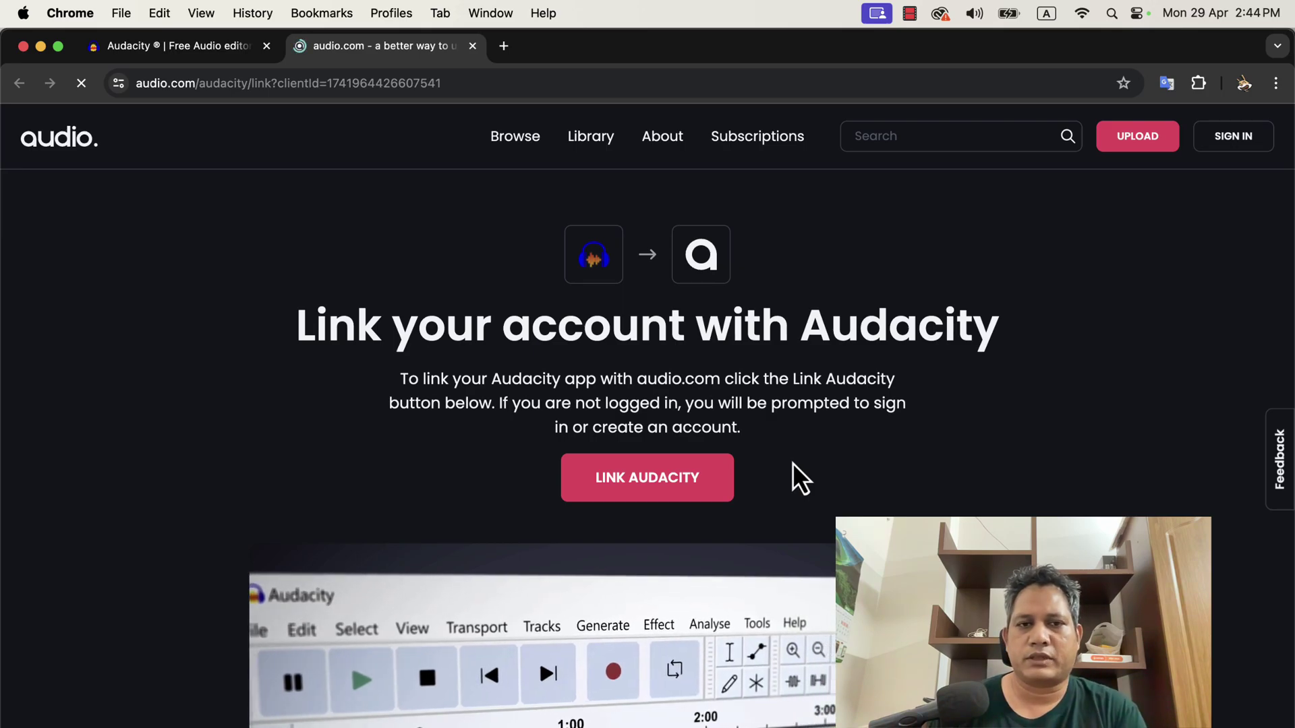
pyautogui.press('super+Tab')
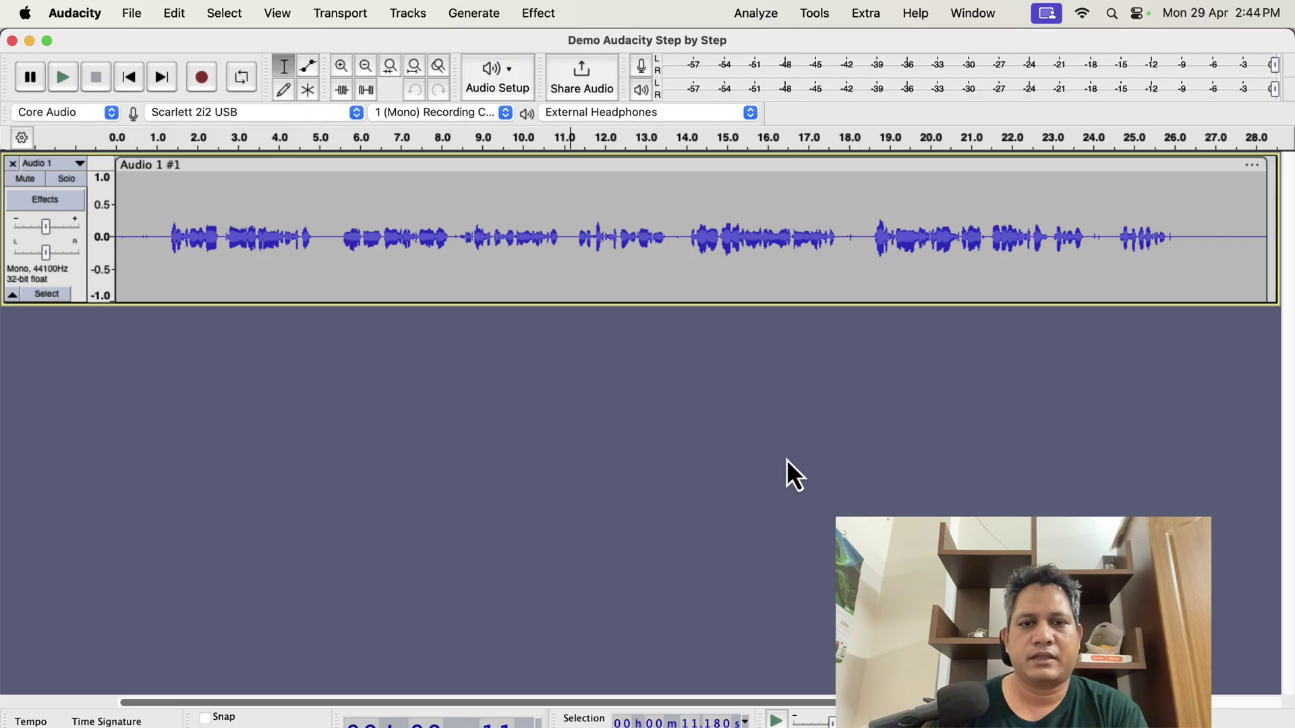
# Step: Split the Audio 1 clip at about 11.07 s and again at about 13.88 s
pyautogui.click(566, 223)
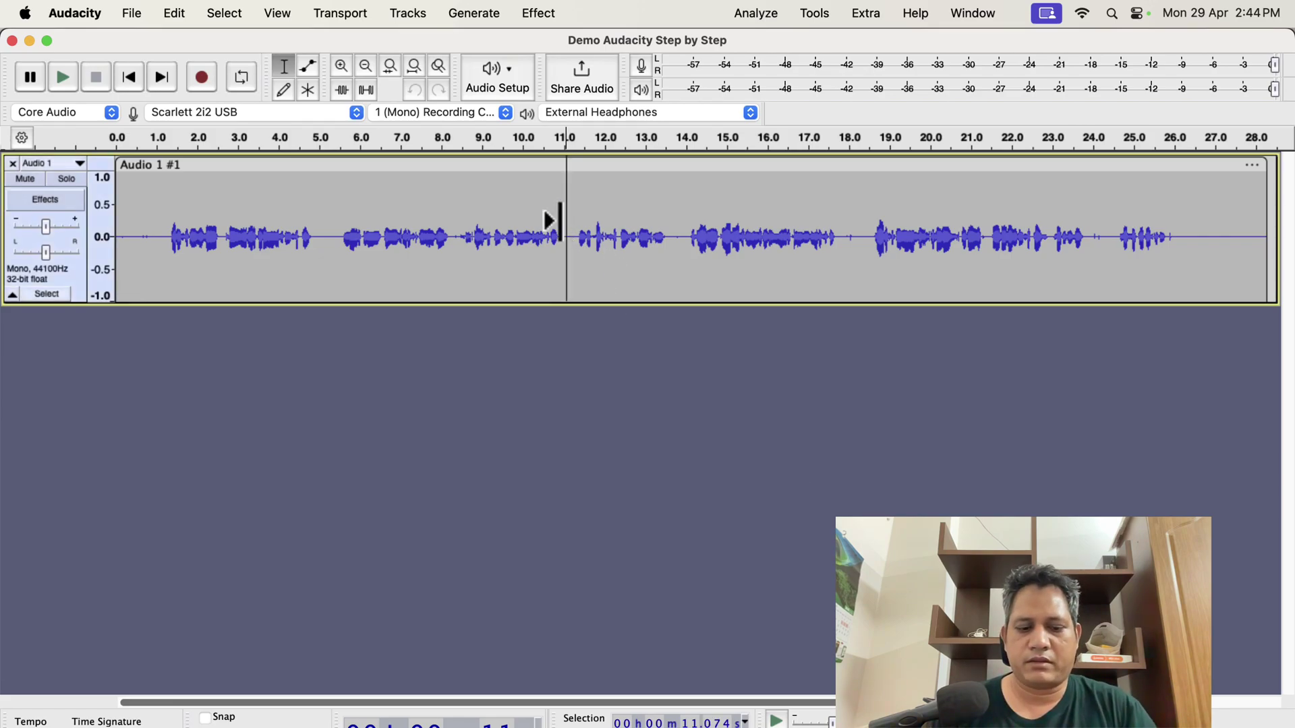
pyautogui.press('super+i')
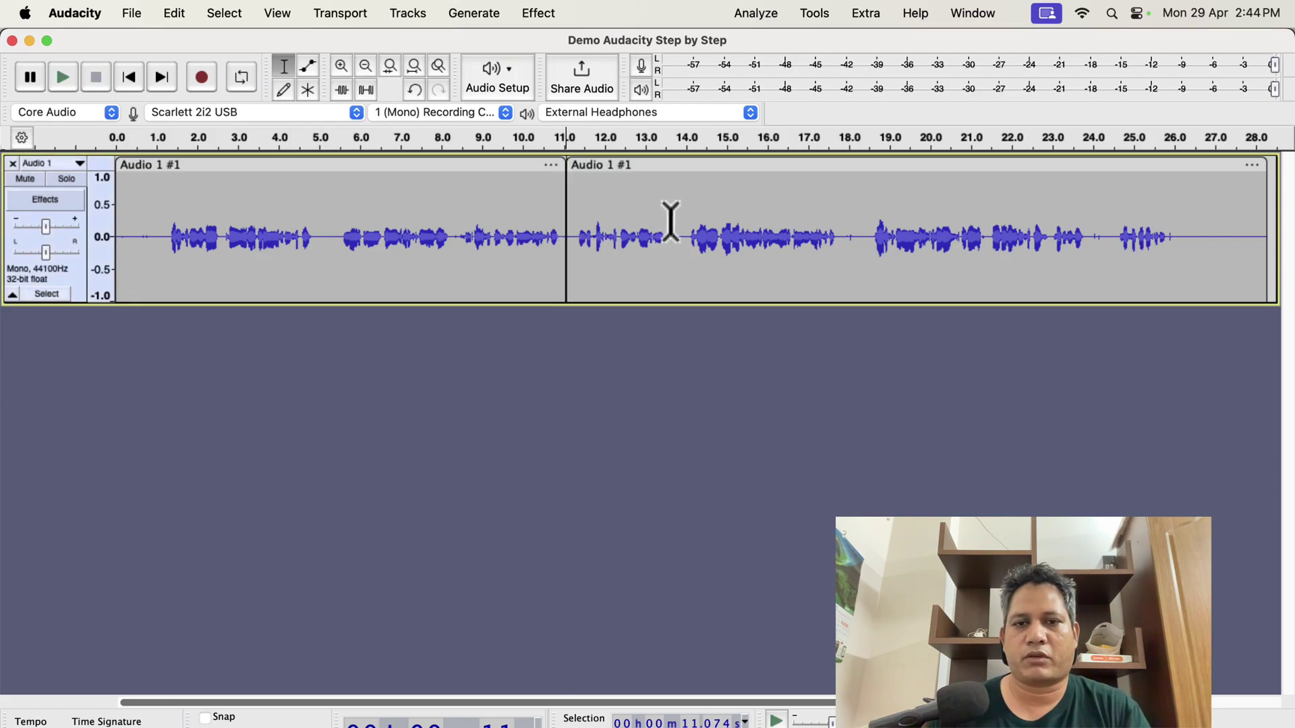
pyautogui.click(680, 217)
pyautogui.press('super+i')
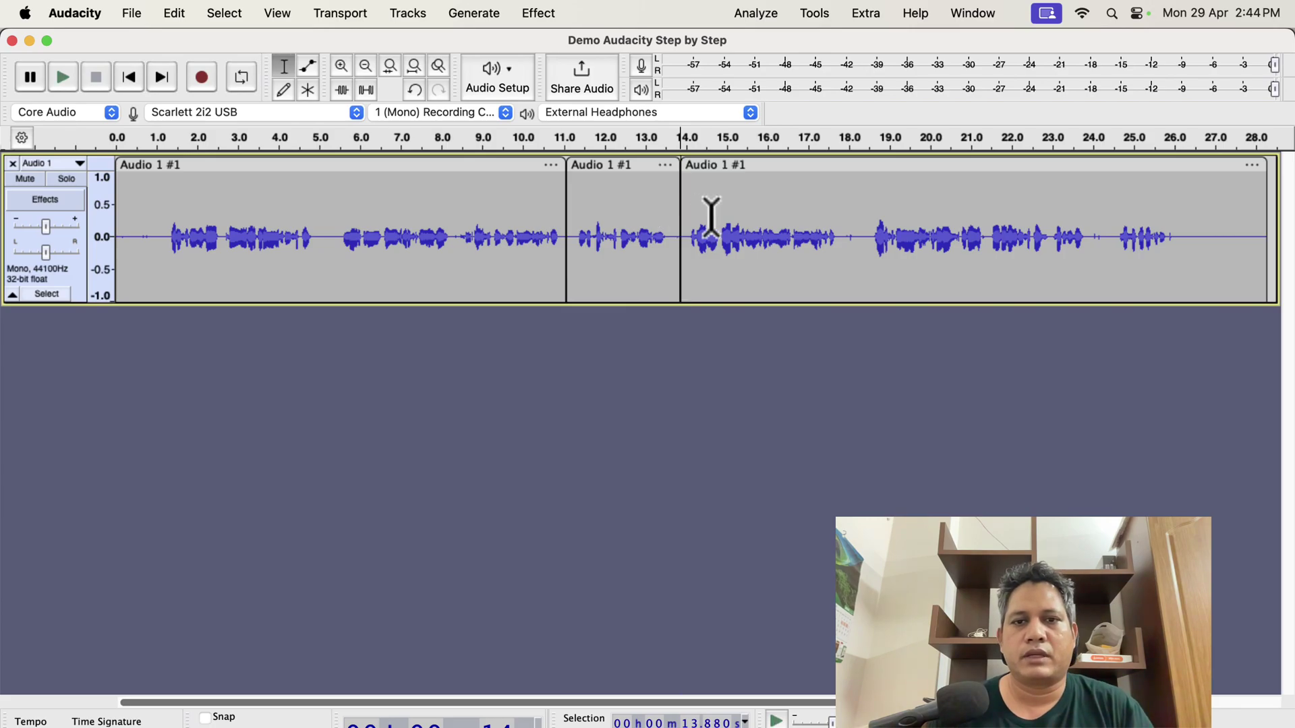
# Step: Move the last clip to start at about 17 s and the middle clip to start at about 12.1 s
pyautogui.moveTo(705, 163); pyautogui.dragTo(832, 165)
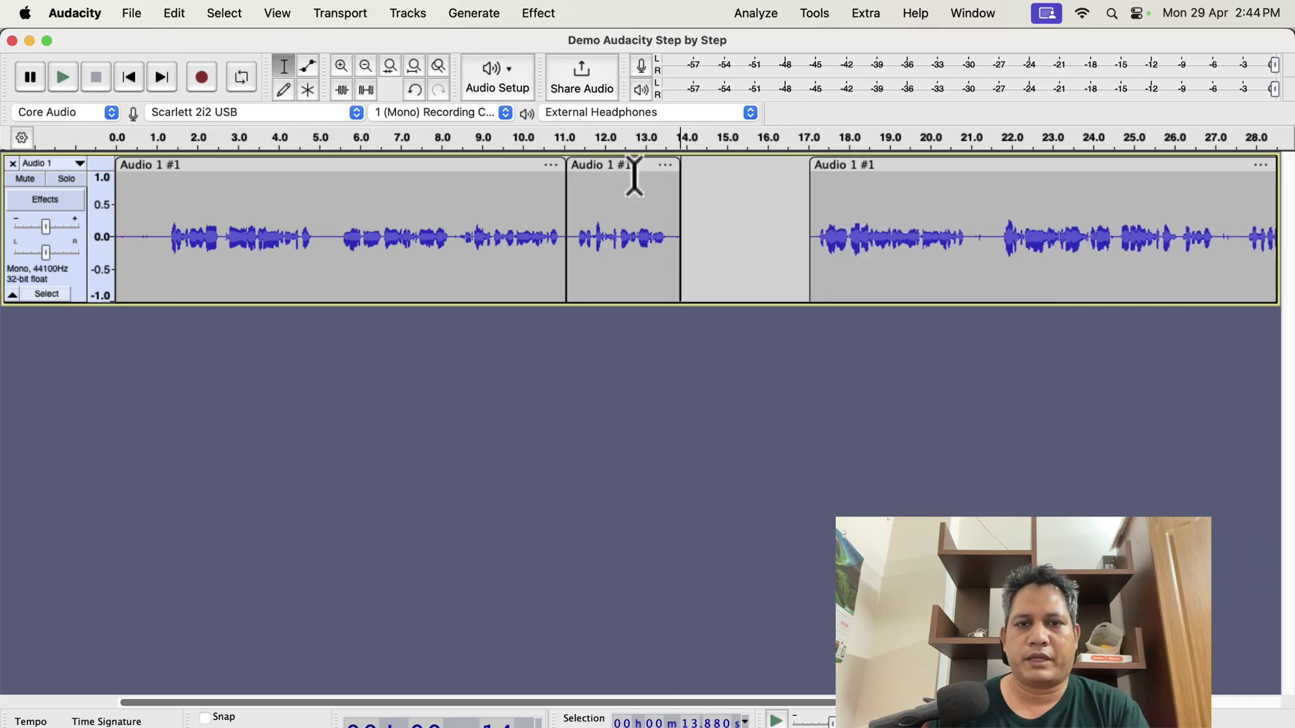
pyautogui.moveTo(620, 169); pyautogui.dragTo(660, 162)
pyautogui.click(747, 214)
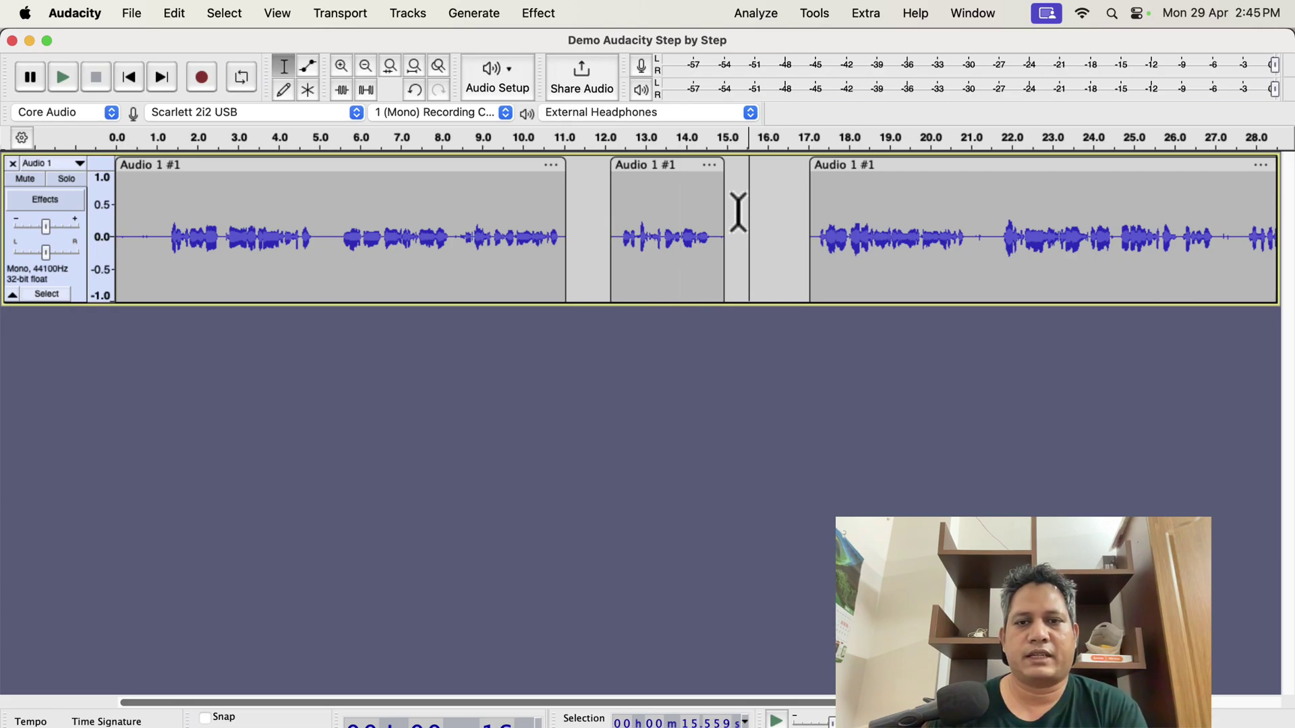
# Step: Trim the middle clip's end to about 14.6 s, and time-stretch the clip so it ends at about 15 s
pyautogui.moveTo(721, 202)
pyautogui.mouseDown()
pyautogui.moveTo(763, 199)
pyautogui.moveTo(709, 203)
pyautogui.mouseUp()
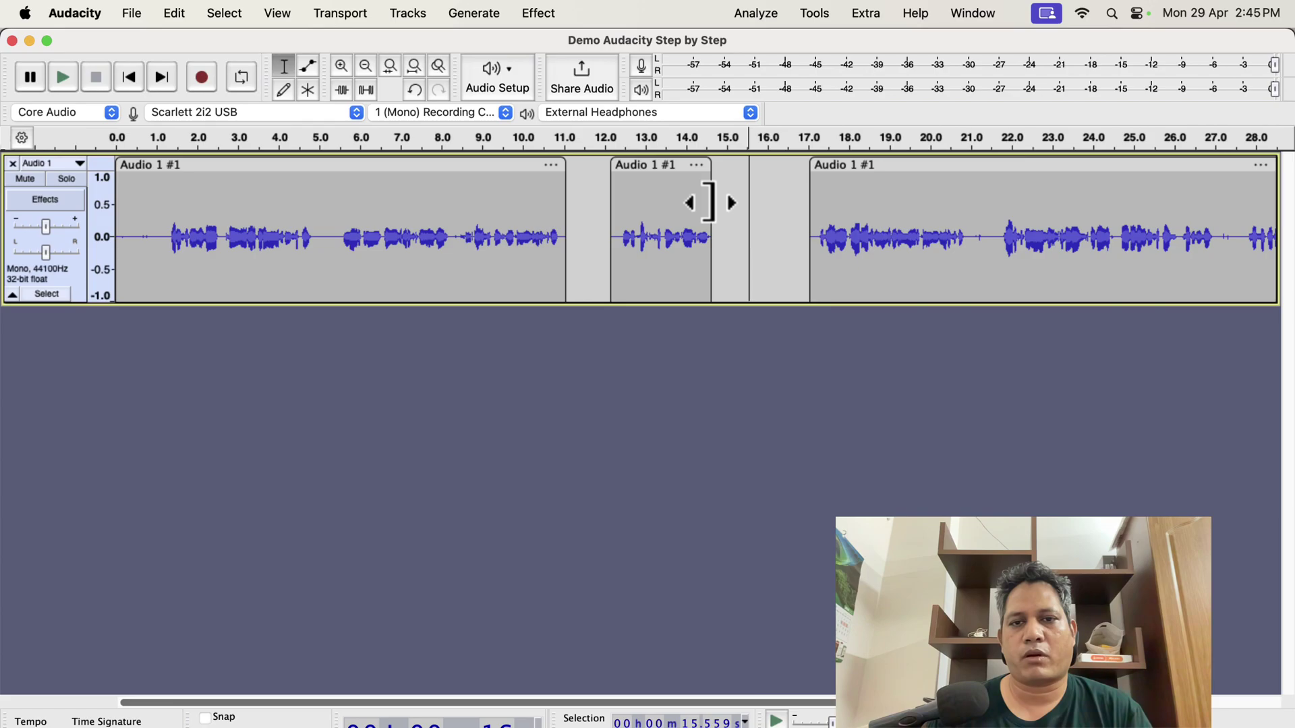
pyautogui.moveTo(709, 203)
pyautogui.mouseDown()
pyautogui.moveTo(797, 199)
pyautogui.moveTo(723, 203)
pyautogui.mouseUp()
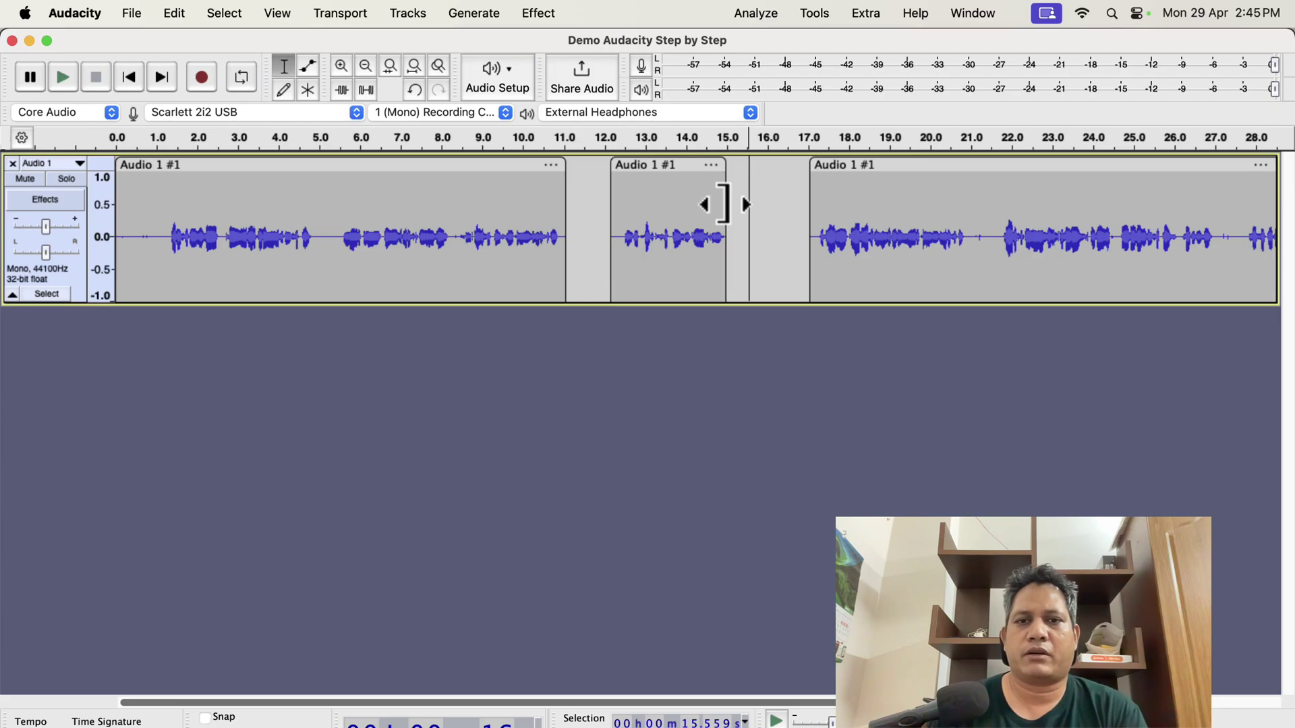
pyautogui.click(816, 13)
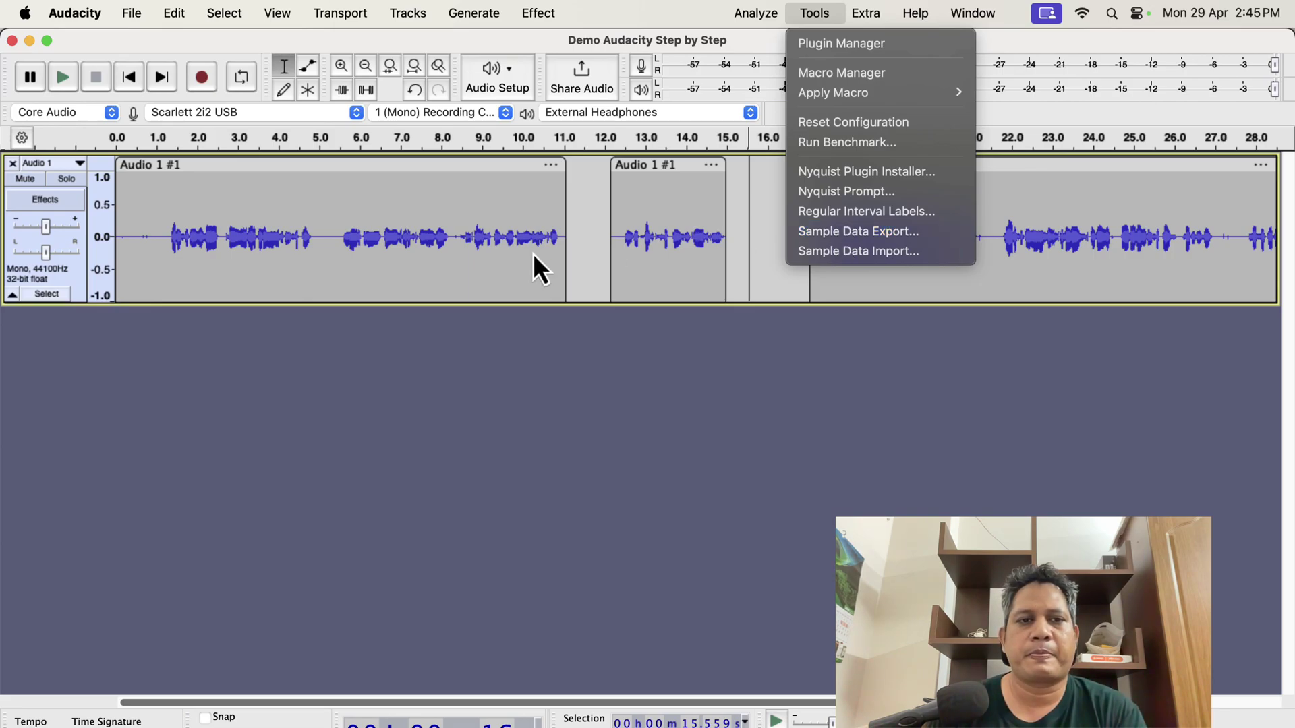
pyautogui.click(260, 348)
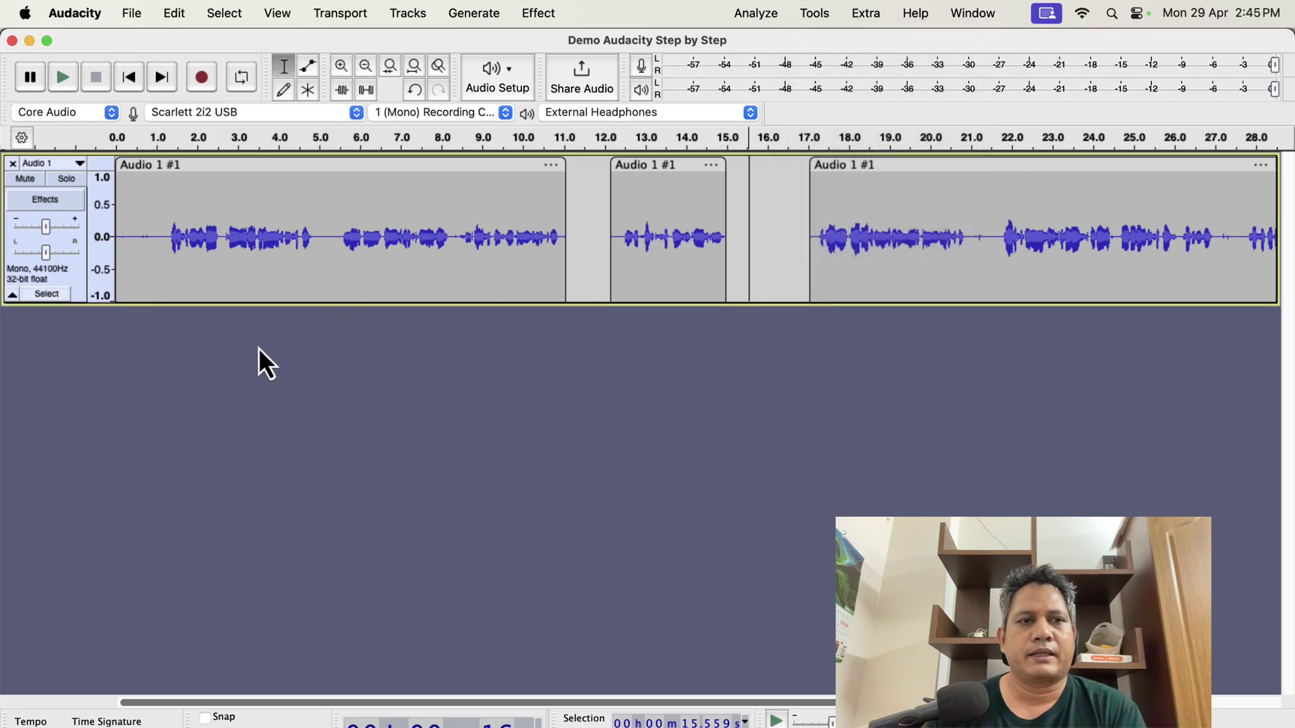
# Step: Enable the "Show 'How would you like to export?' dialog" option in the Cloud preferences and apply it
pyautogui.click(138, 20)
pyautogui.moveTo(91, 18)
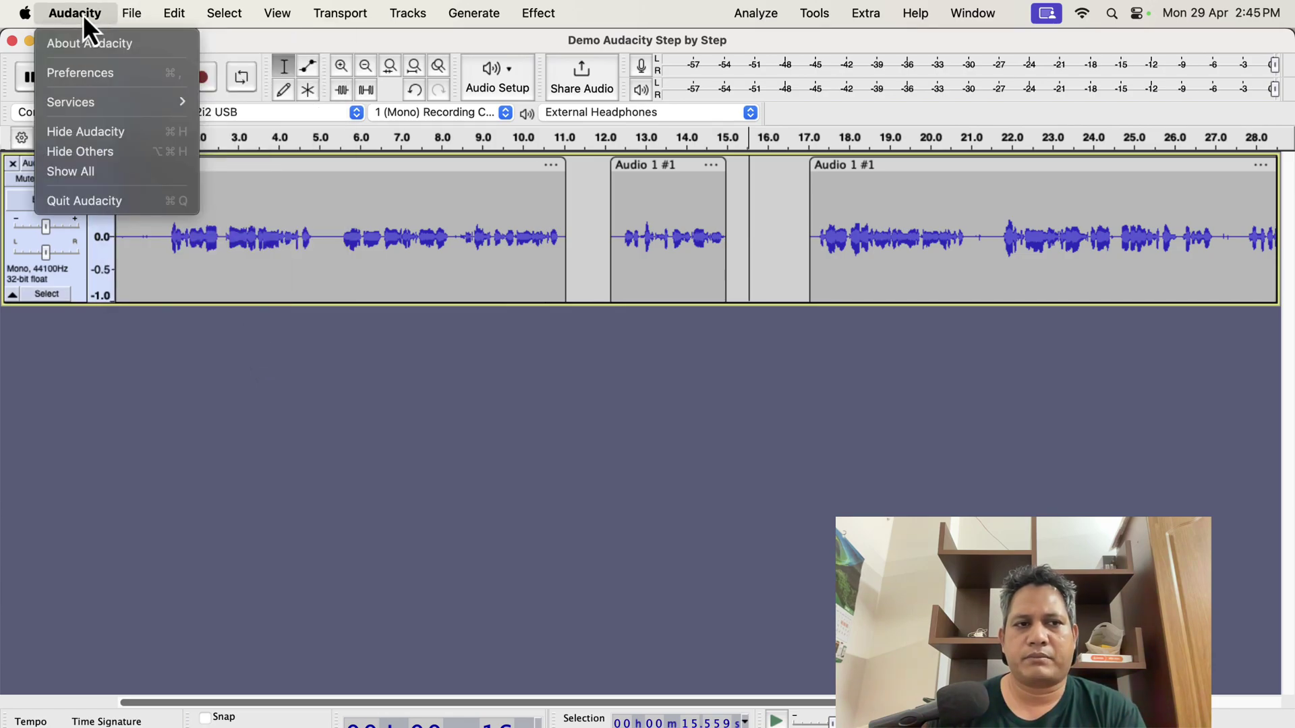
pyautogui.click(87, 76)
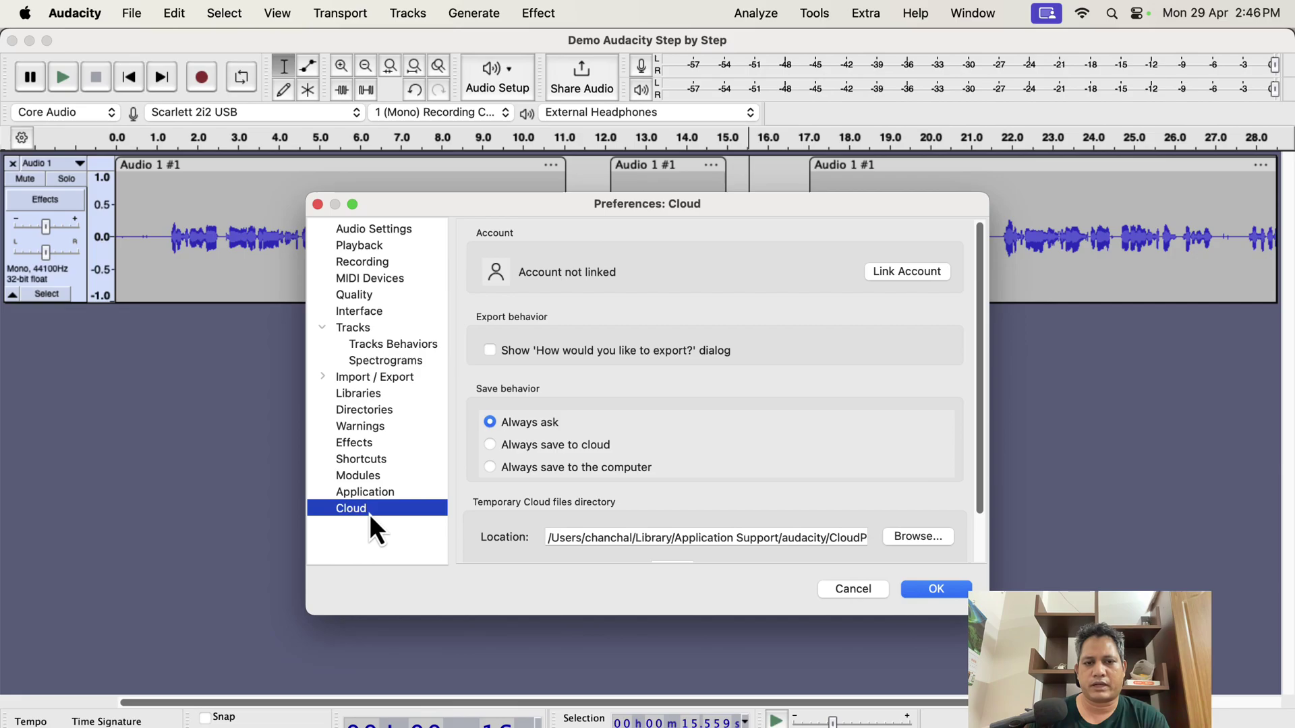
pyautogui.click(491, 351)
pyautogui.click(936, 590)
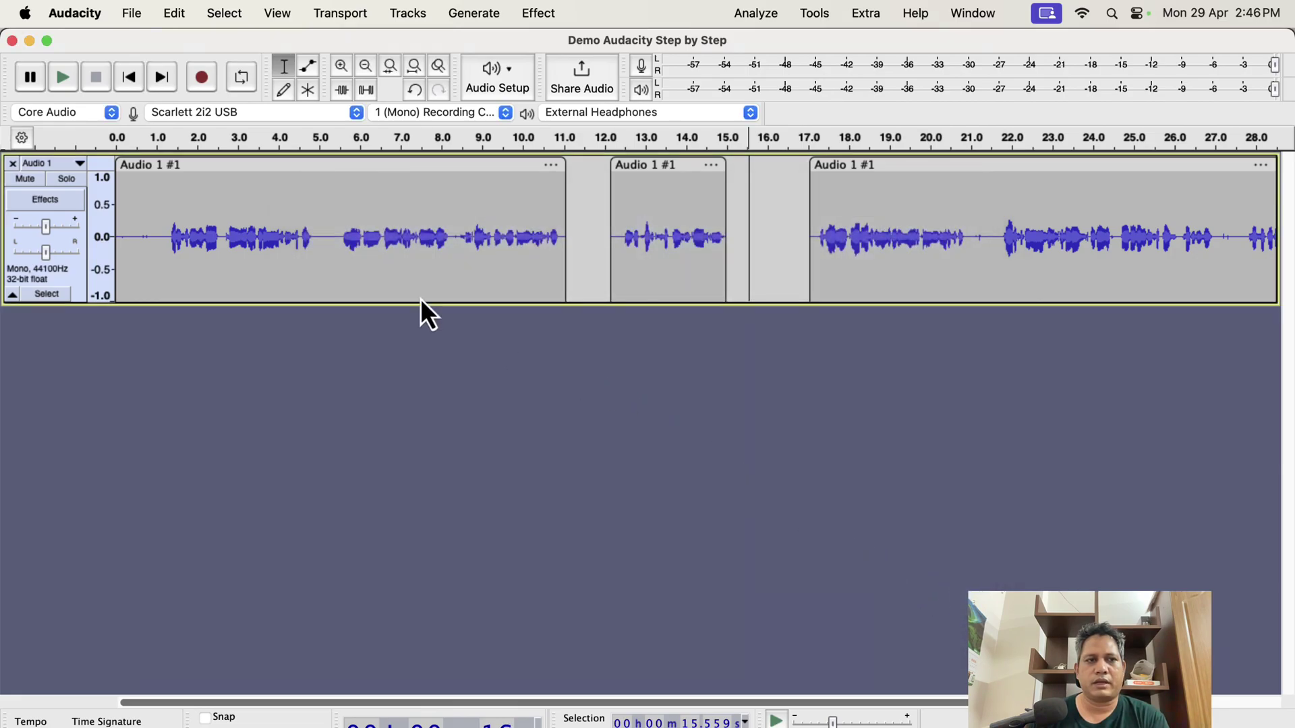
# Step: Start an audio export to view the choice between audio.com and the computer, and close it without exporting
pyautogui.click(137, 19)
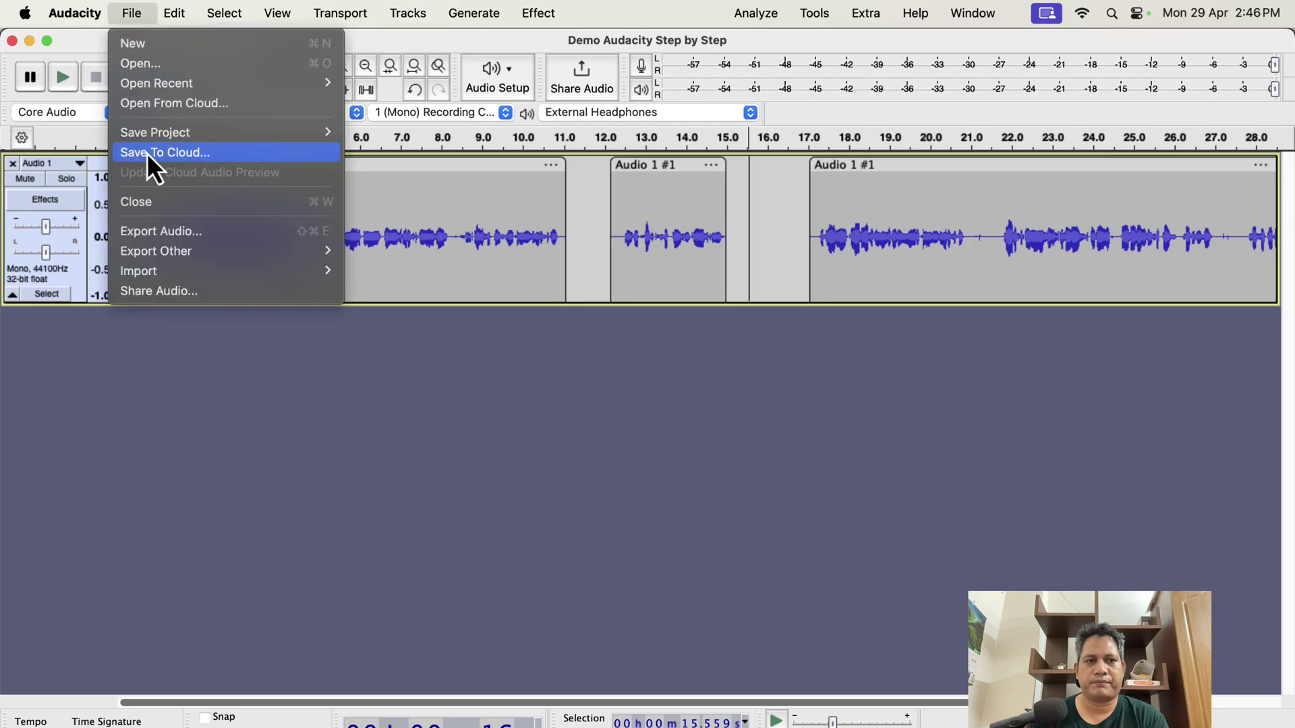
pyautogui.click(158, 230)
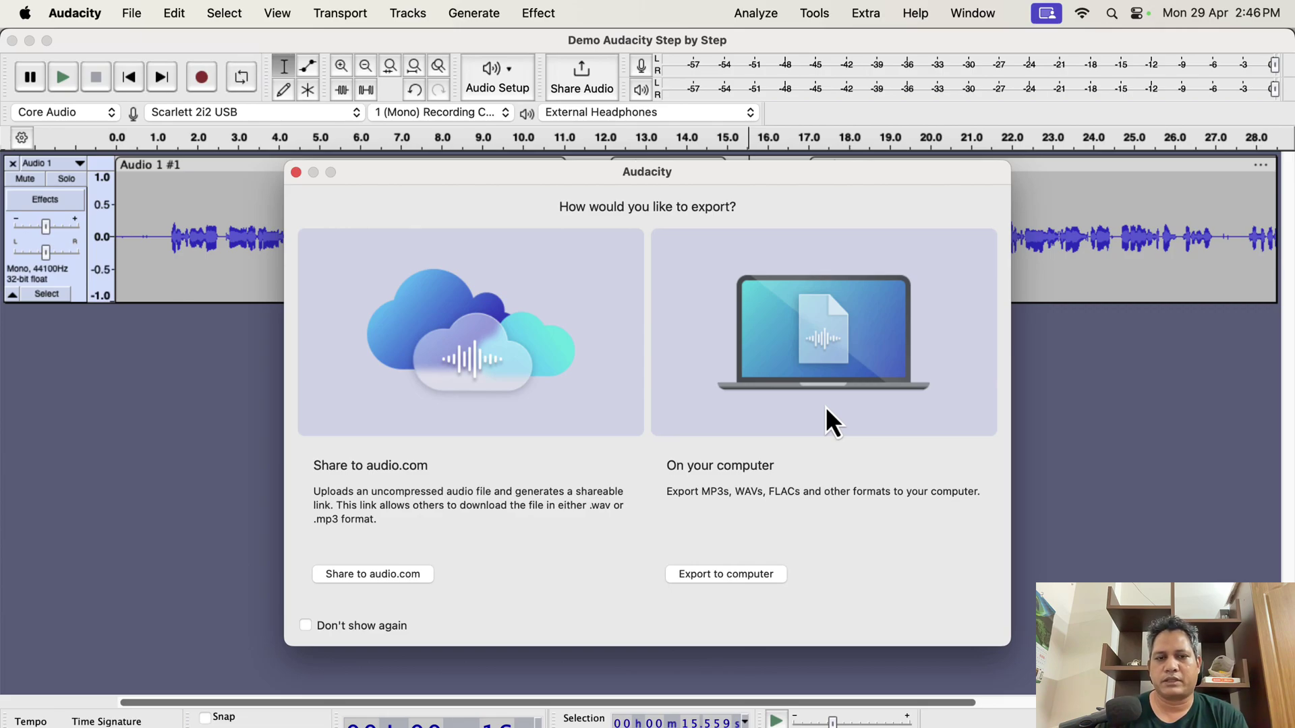
pyautogui.click(295, 171)
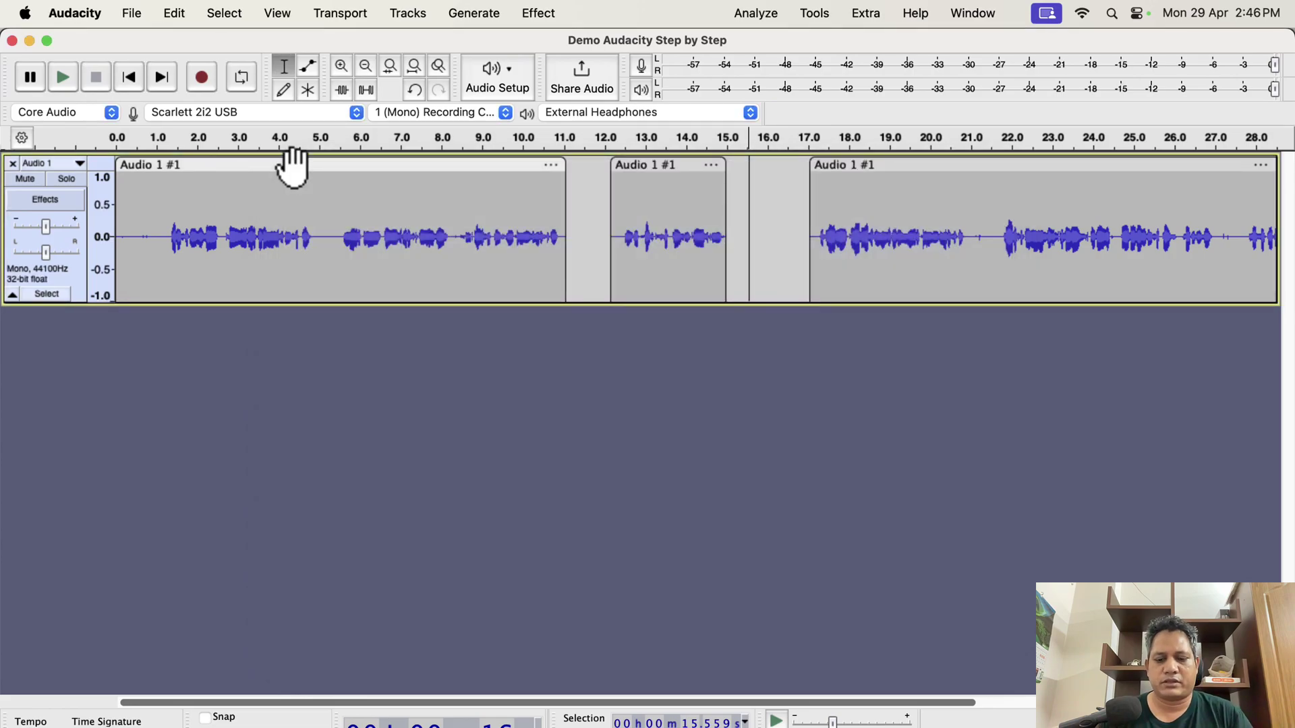
# Step: Switch to Chrome and open the Audacity 3.5 changelog from the Audacity website's Downloads page
pyautogui.press('super+Tab')
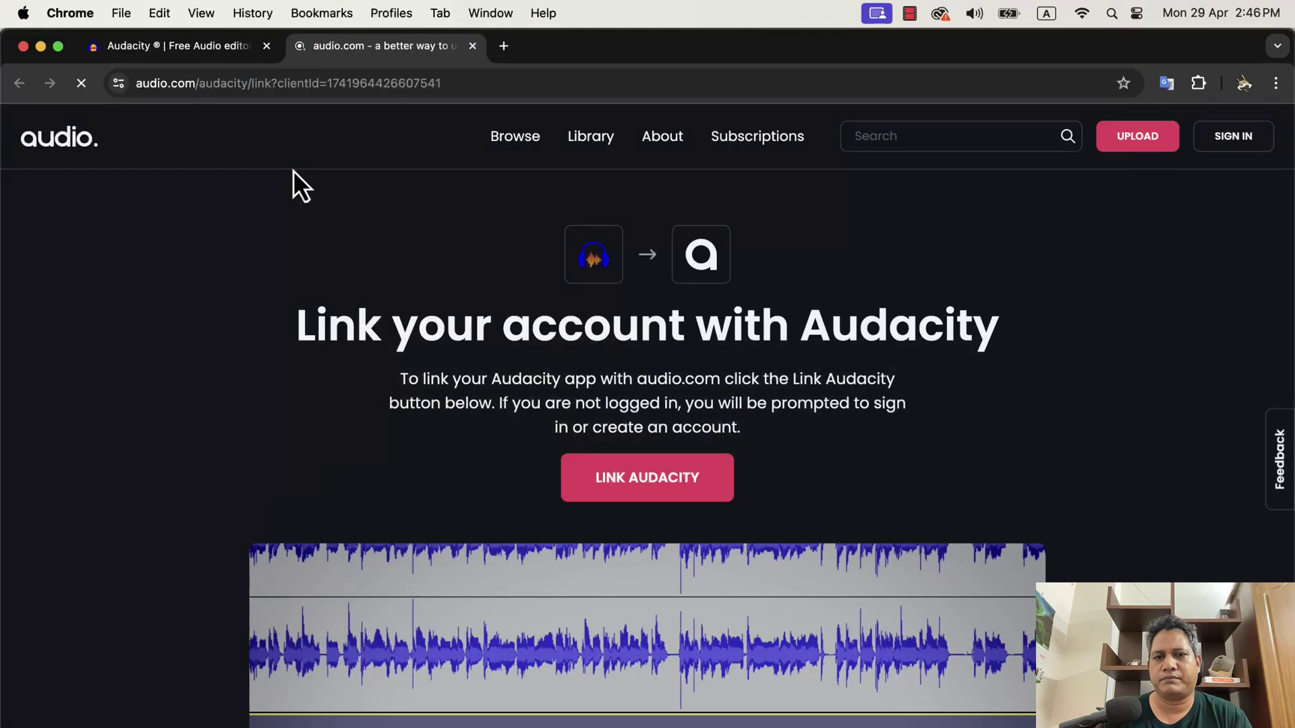
pyautogui.click(202, 45)
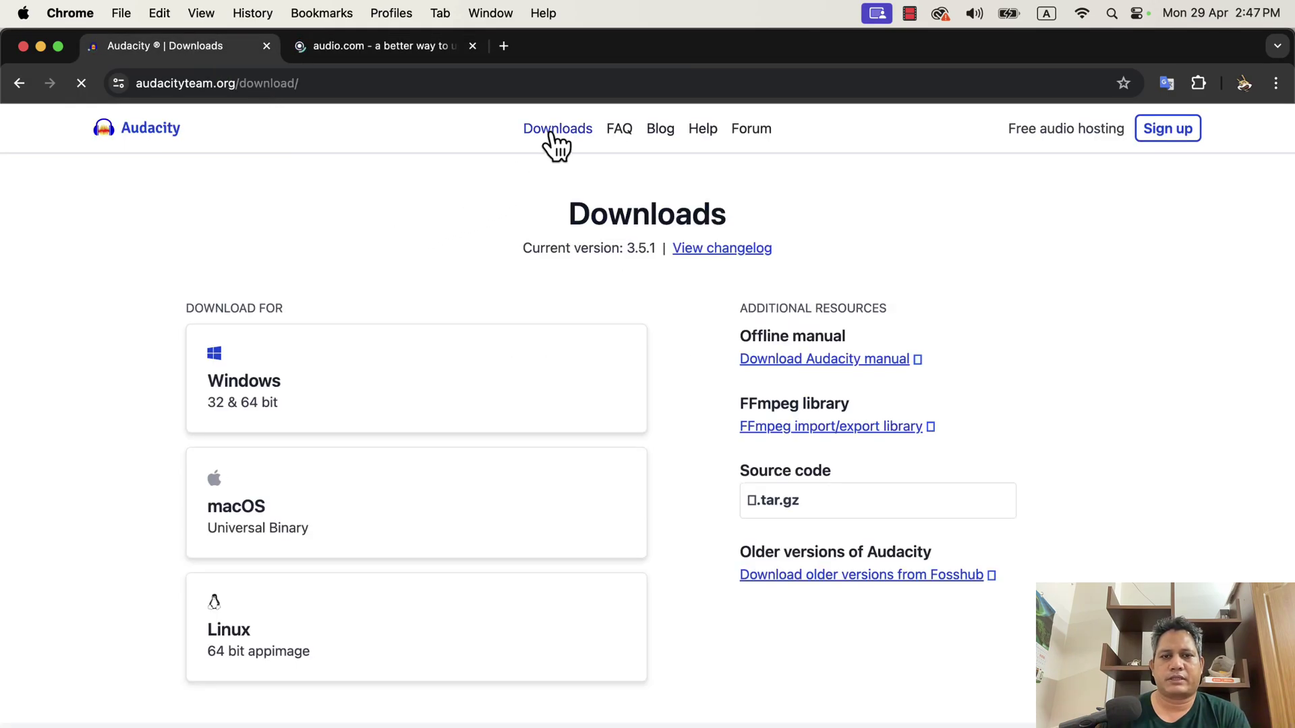
pyautogui.click(703, 254)
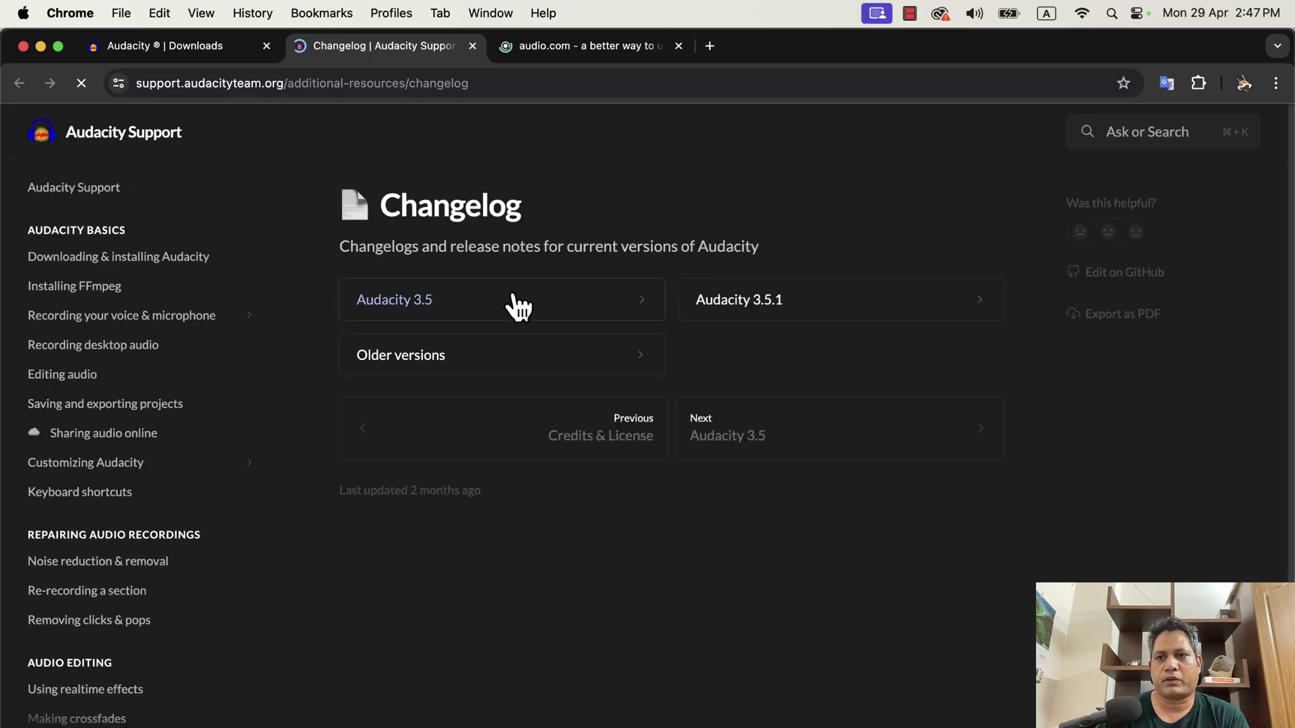
pyautogui.click(433, 302)
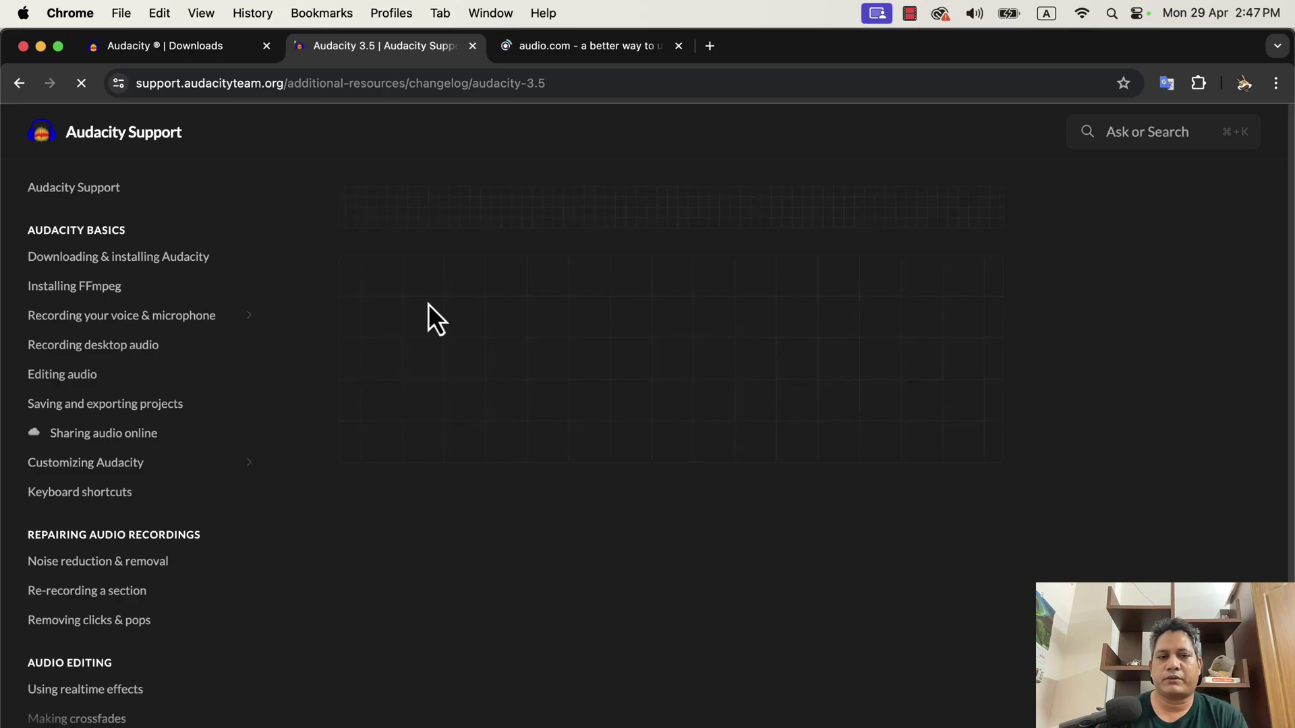
# Step: Read through the Audacity 3.5 changelog from the major features to the list of removals
pyautogui.scroll(-8, 430, 306)
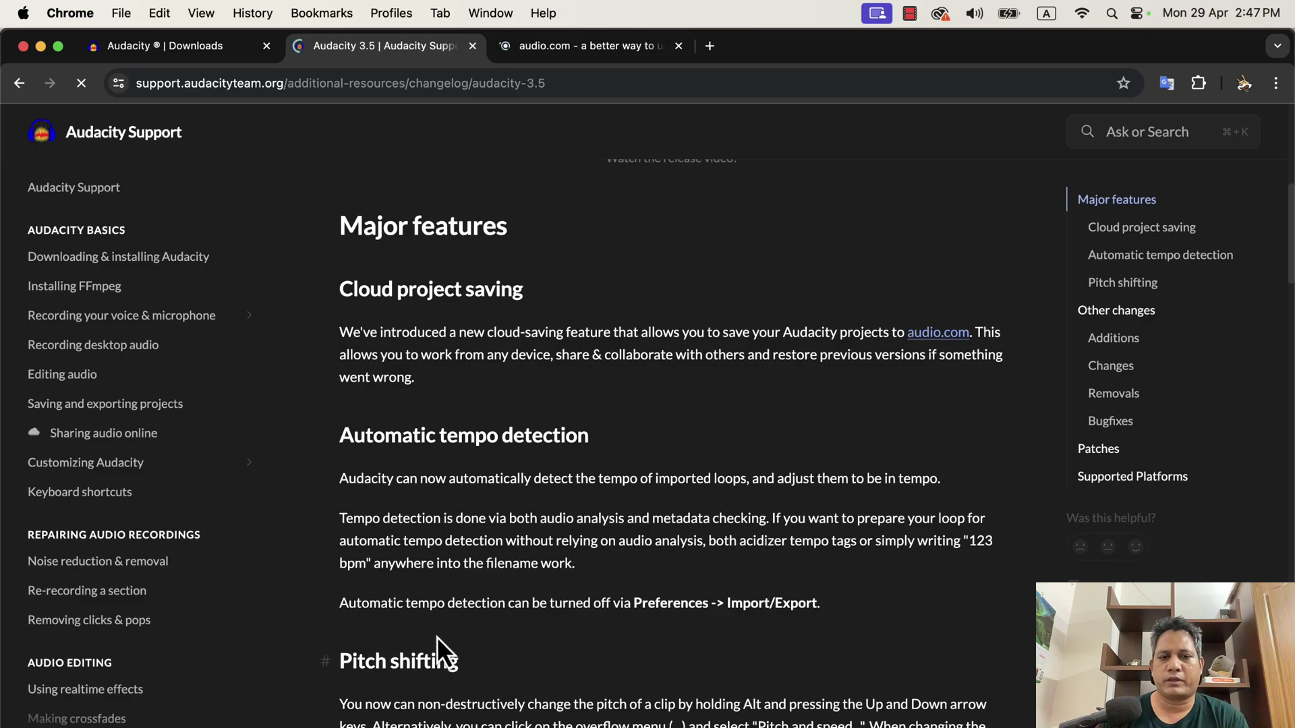
pyautogui.scroll(-5, 436, 636)
pyautogui.scroll(-3, 437, 637)
pyautogui.scroll(-6, 438, 637)
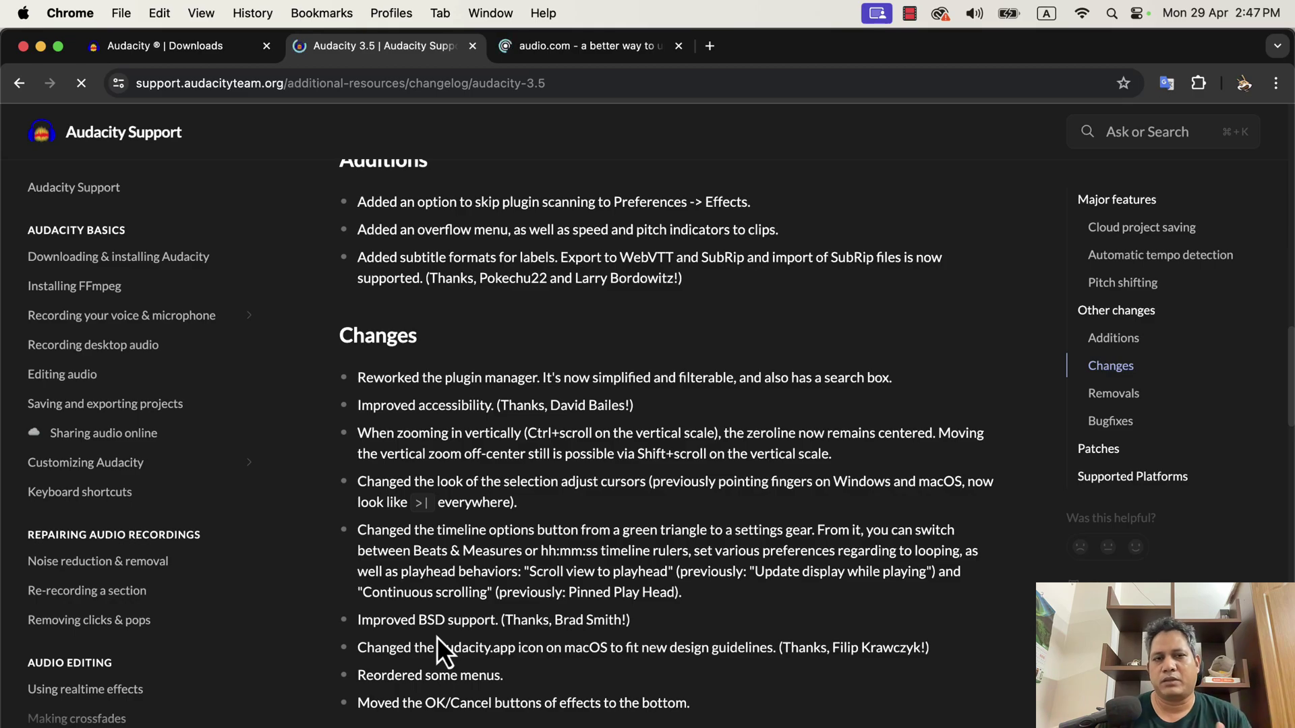
pyautogui.scroll(-3, 437, 636)
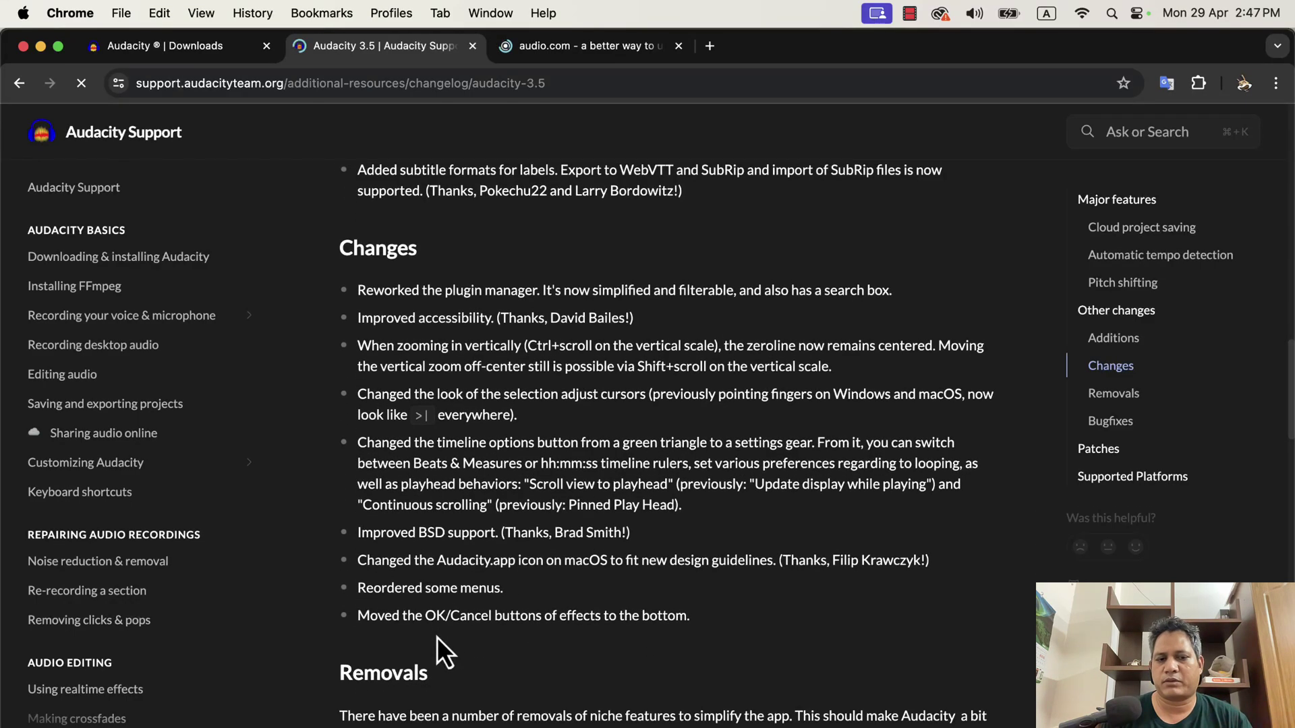
pyautogui.scroll(-10, 437, 638)
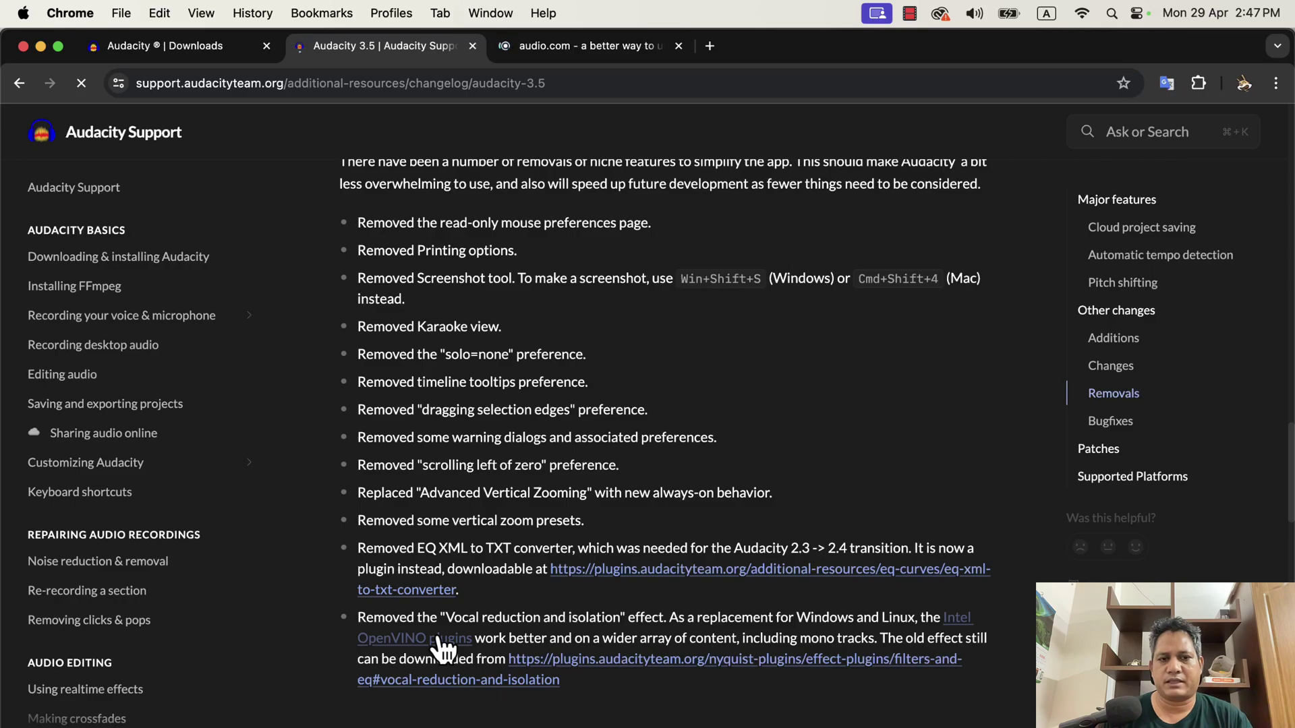